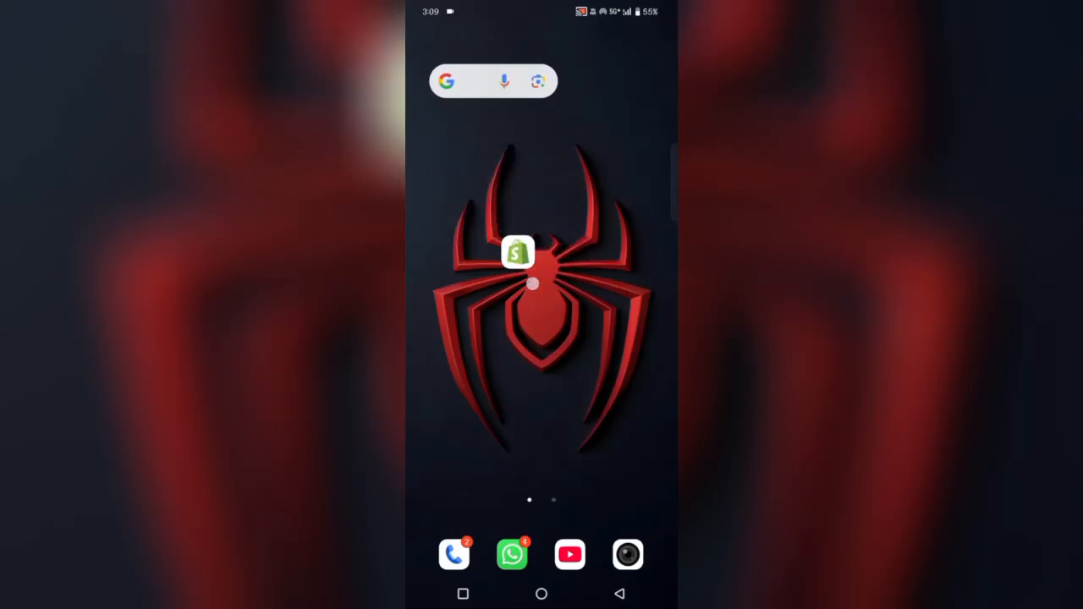
# Drag the Shopify icon onto the second home page and drop it at the centre.
pyautogui.moveTo(542, 254); pyautogui.dragTo(534, 237)
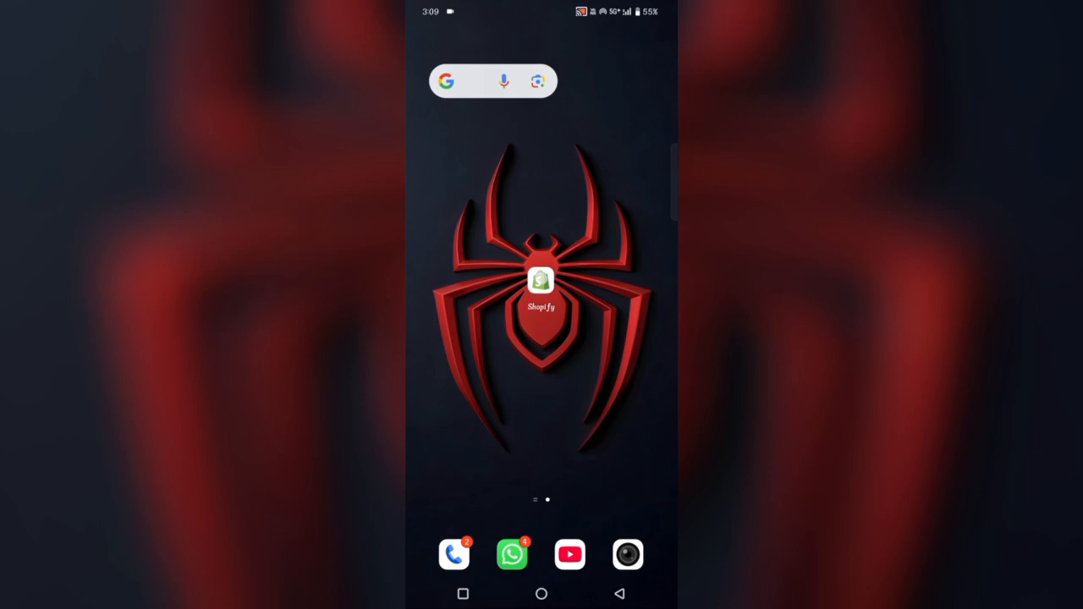
pyautogui.moveTo(534, 281); pyautogui.dragTo(541, 282)
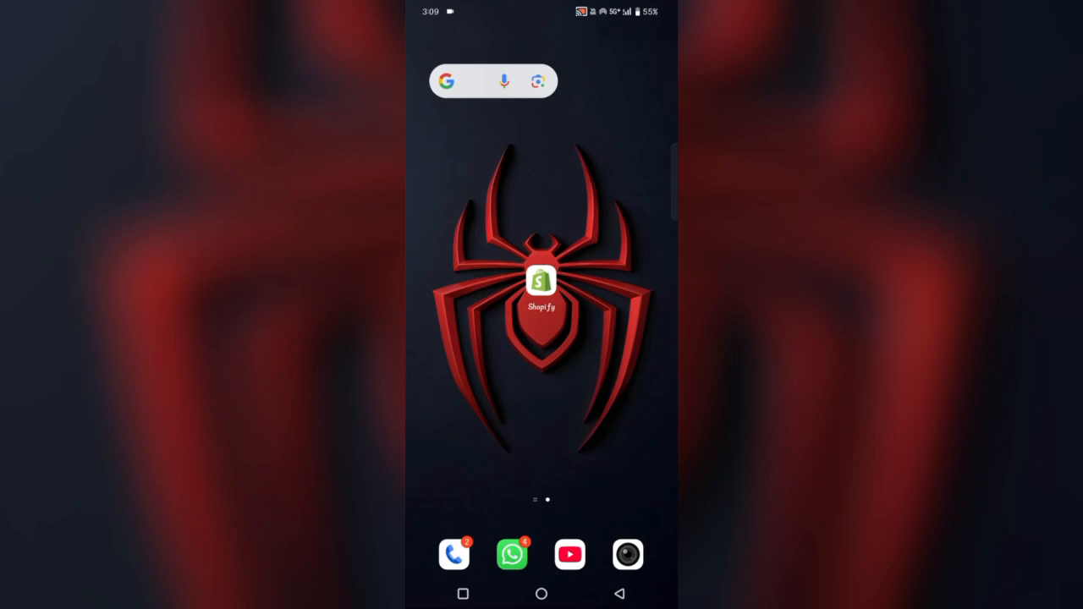
# Launch Shopify and reach apps.shopify.com from the store sections menu.
pyautogui.click(541, 281)
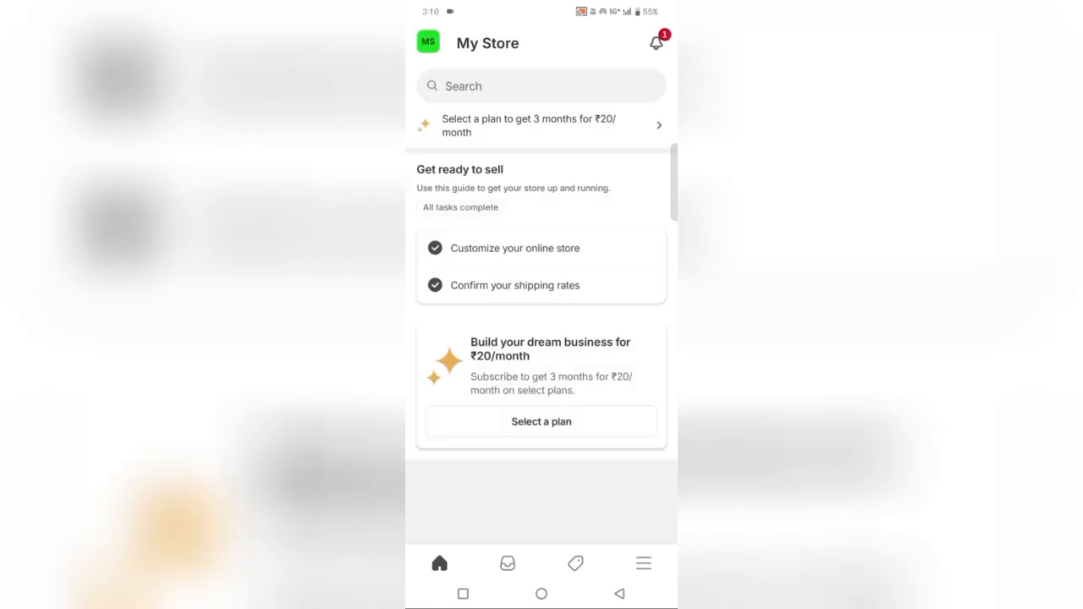
pyautogui.click(642, 563)
pyautogui.click(508, 491)
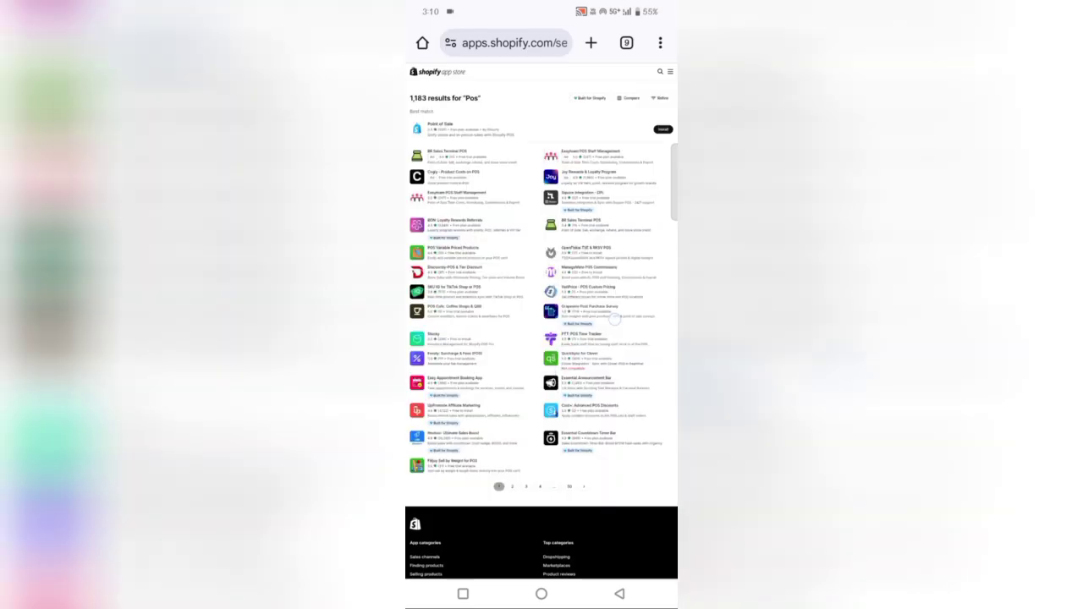
# View the Point of Sale app details, then head back to the store to add the channel.
pyautogui.click(614, 320)
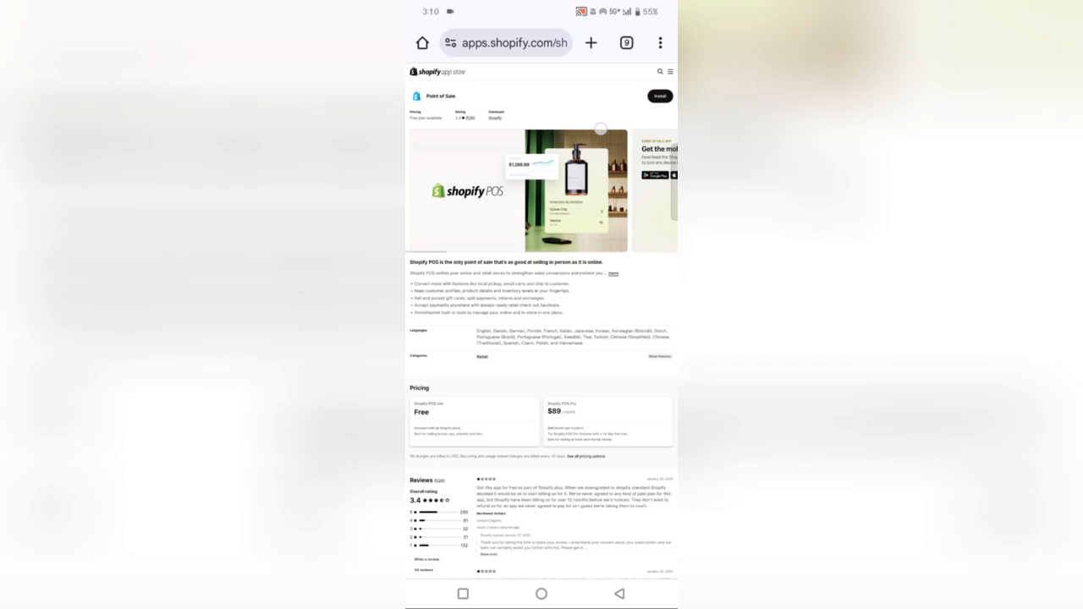
pyautogui.click(619, 594)
pyautogui.click(643, 566)
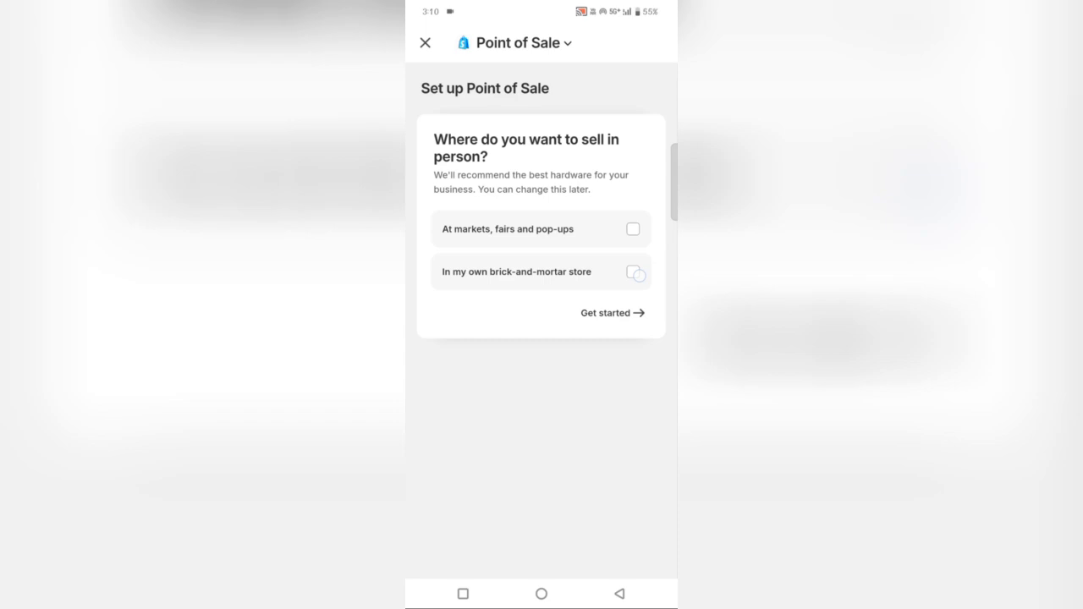
# Answer setup with 'In my own brick-and-mortar store' and no other POS platform used.
pyautogui.click(638, 273)
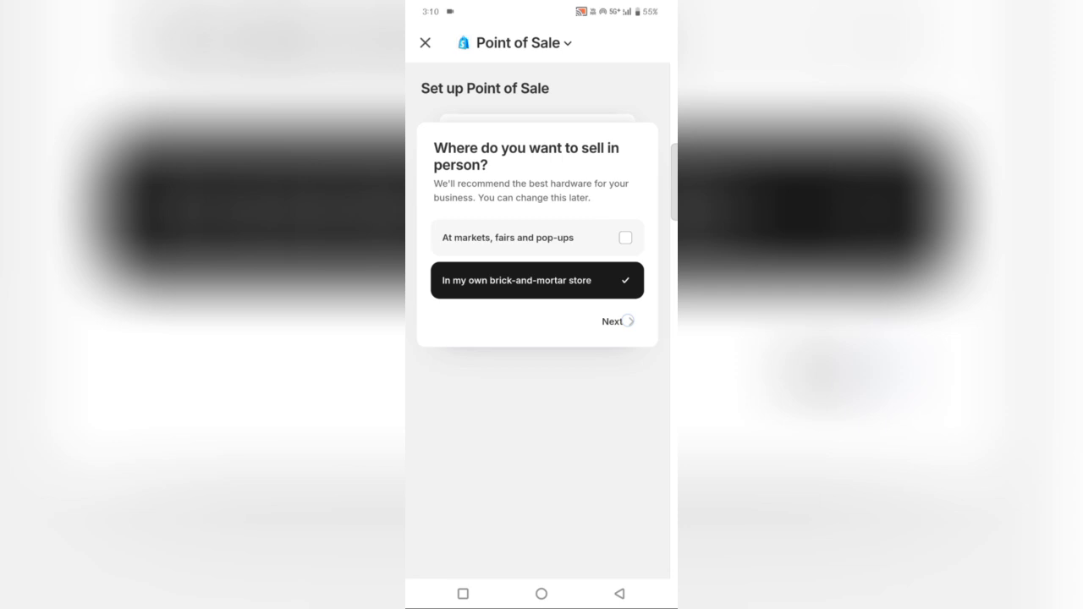
pyautogui.click(612, 320)
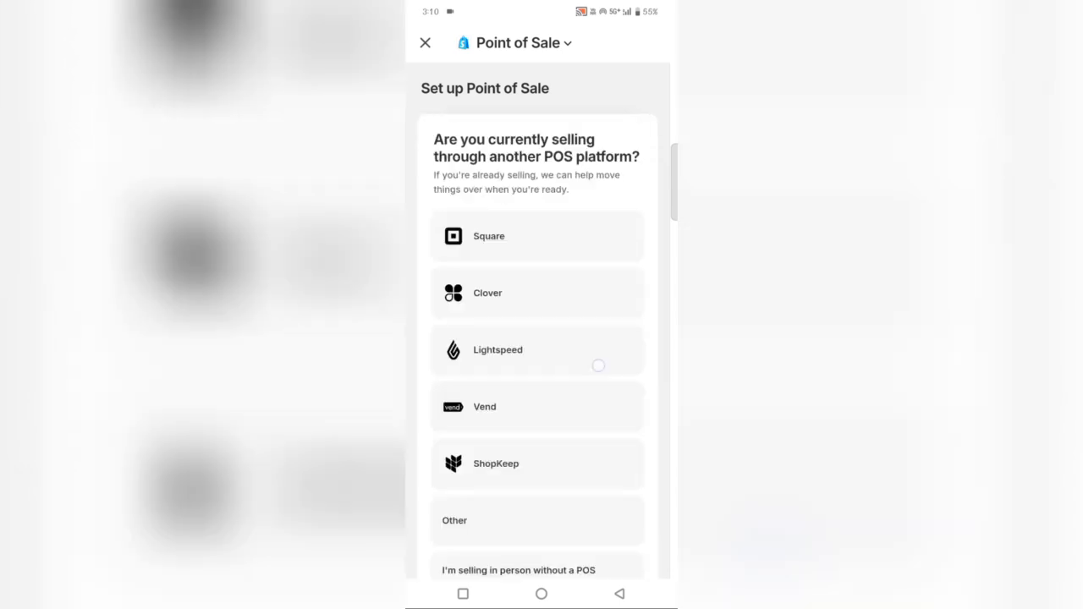
pyautogui.scroll(-5, 541, 338)
pyautogui.click(580, 461)
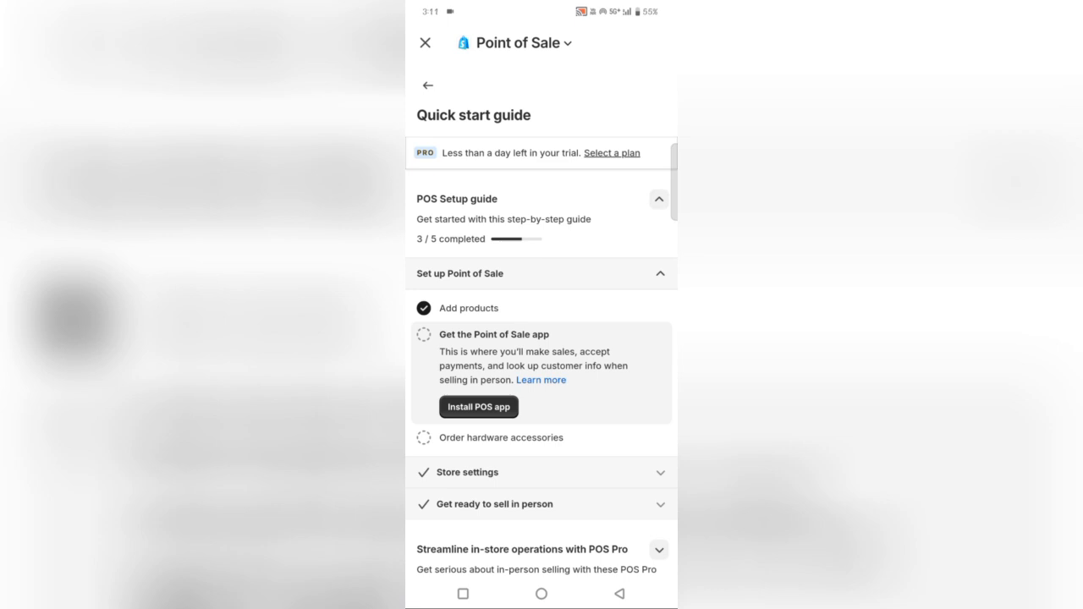
# Expand the Store settings, Get ready to sell in person and Set up Point of Sale sections.
pyautogui.click(658, 199)
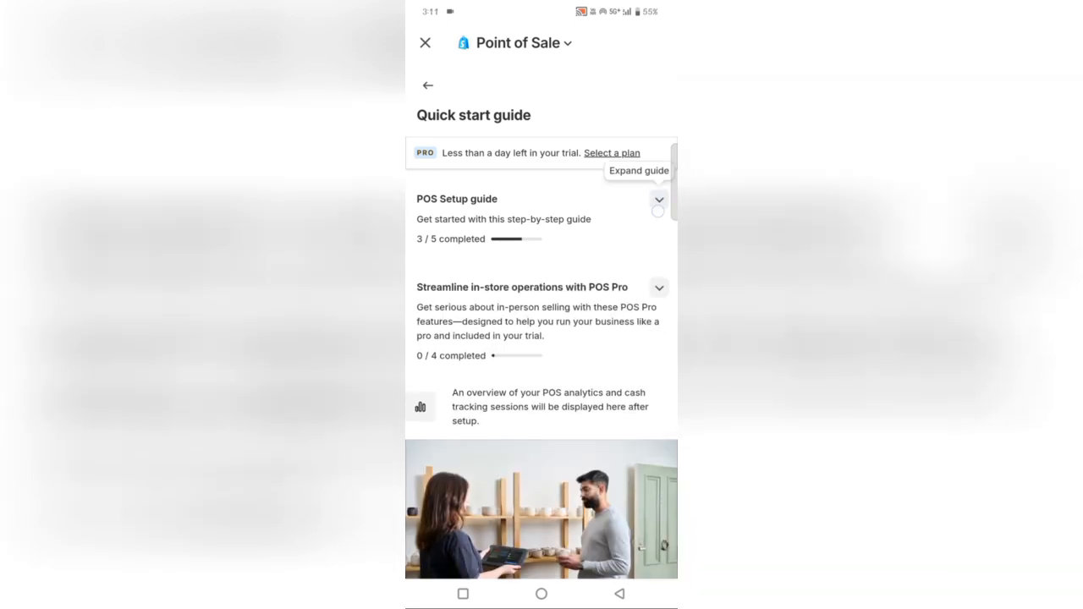
pyautogui.click(658, 199)
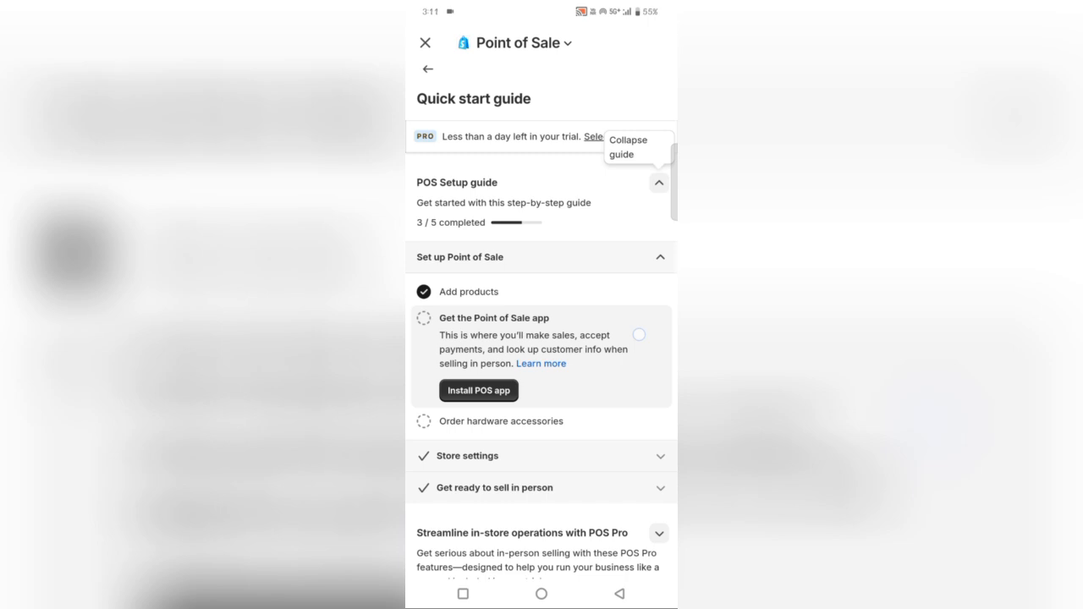
pyautogui.scroll(-2, 541, 381)
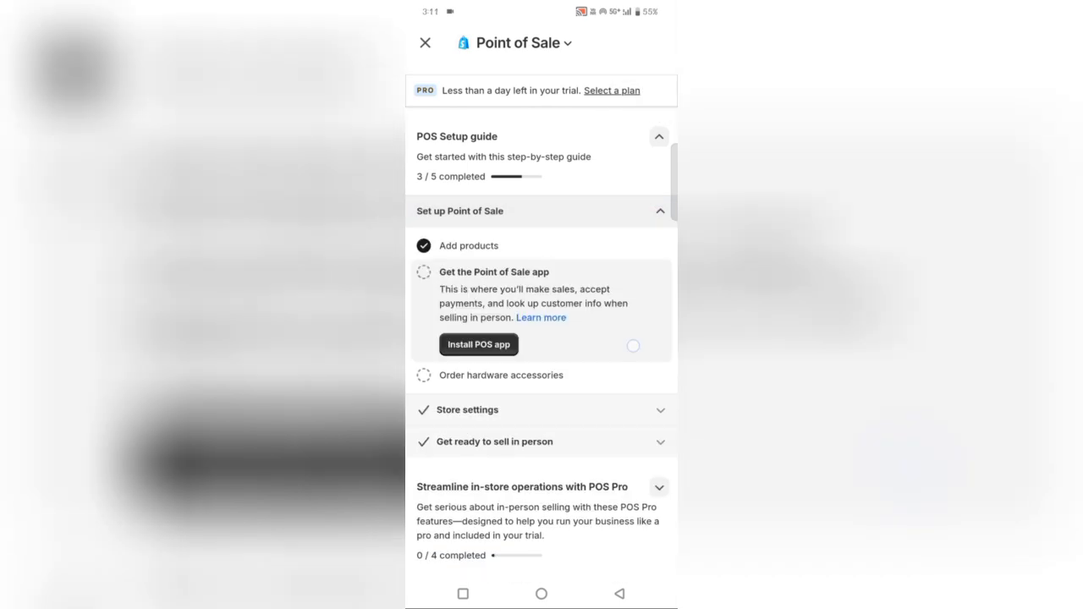
pyautogui.scroll(-1, 541, 338)
pyautogui.click(651, 361)
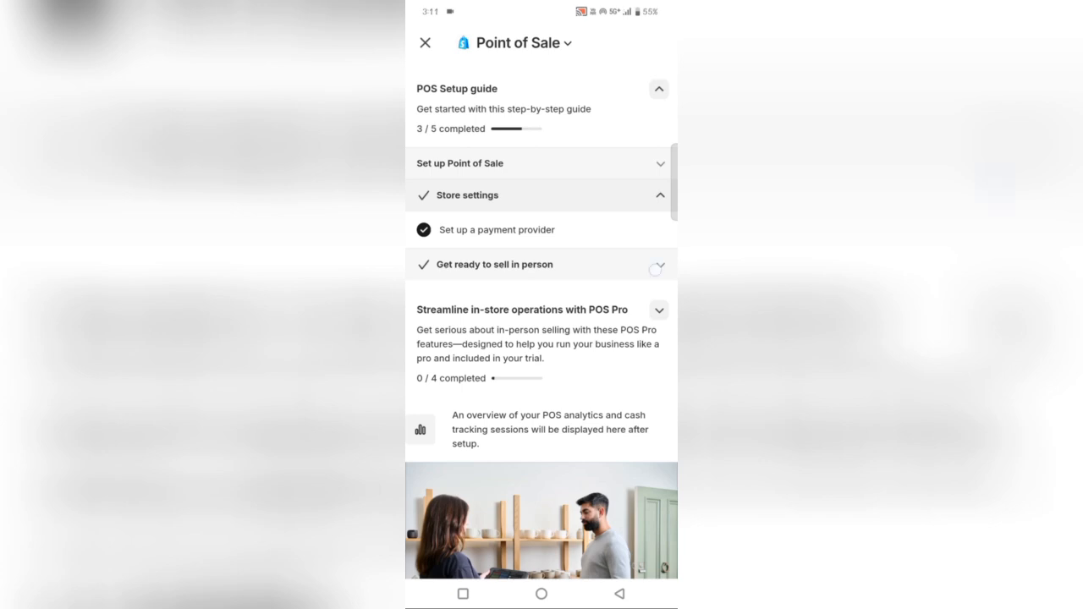
pyautogui.click(657, 267)
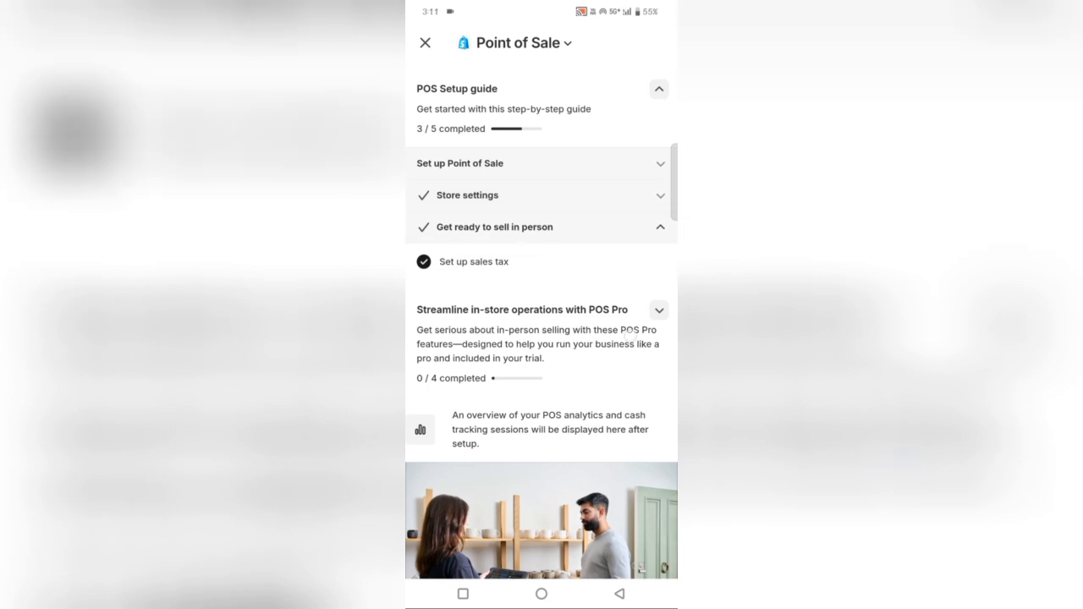
pyautogui.scroll(-3, 541, 339)
pyautogui.scroll(-2, 541, 338)
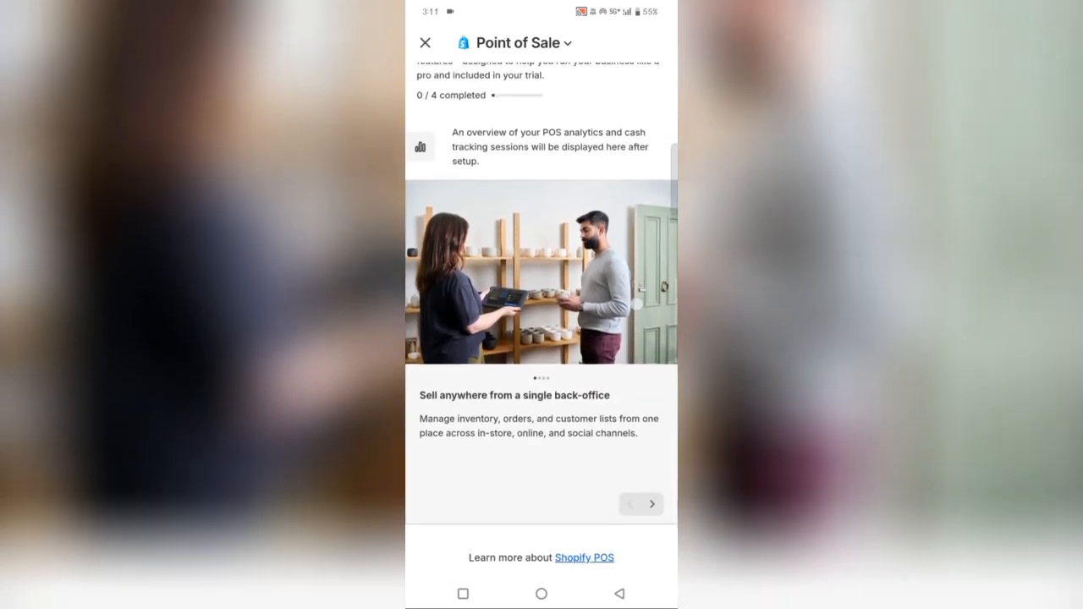
pyautogui.scroll(2, 541, 339)
pyautogui.scroll(5, 541, 339)
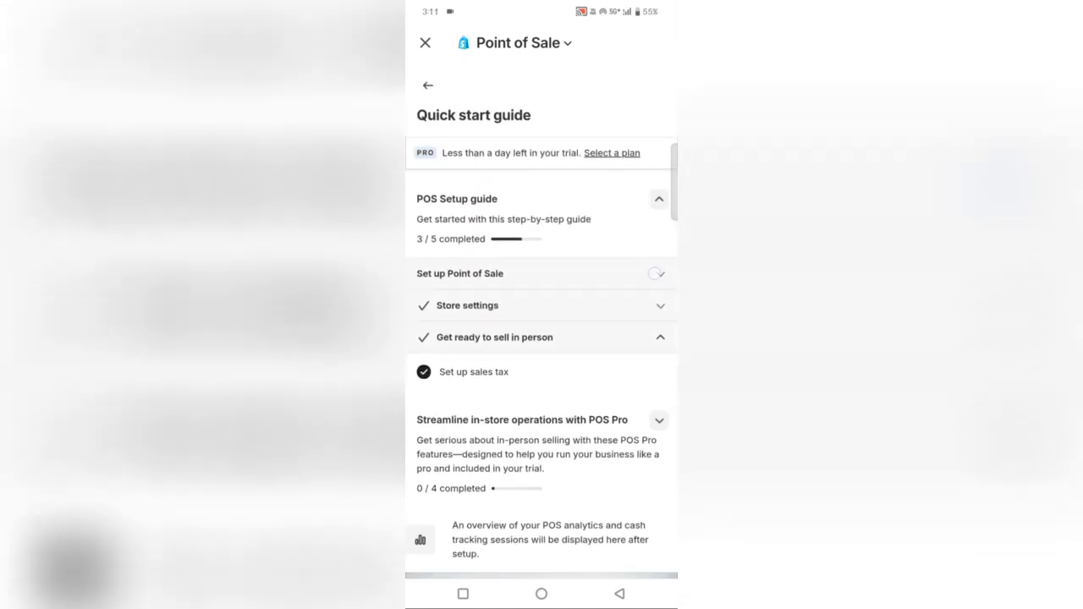
pyautogui.click(656, 273)
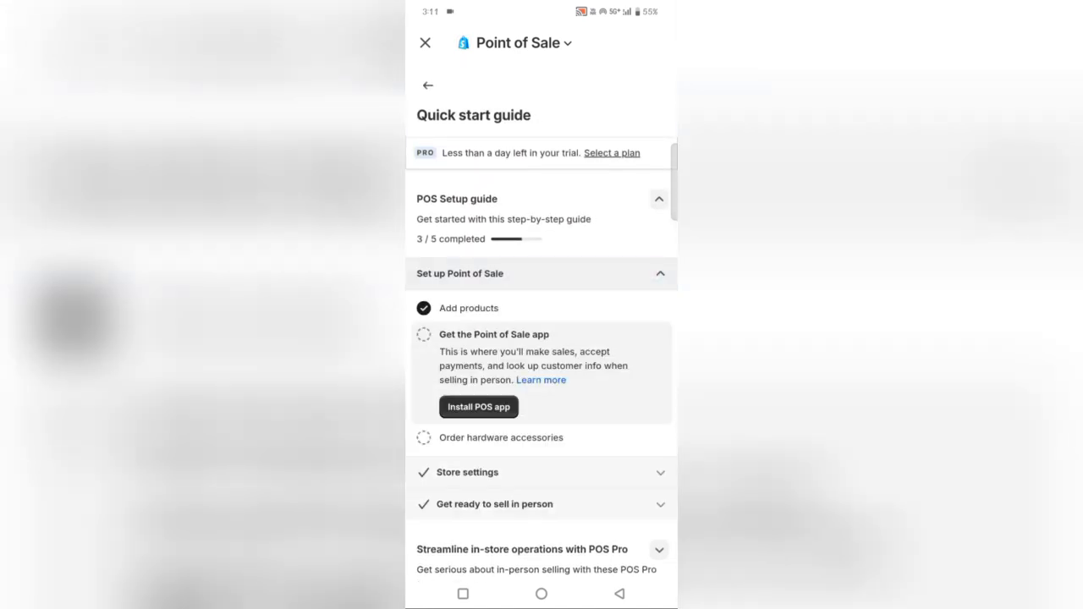
# Start installing the POS app, landing on Shopify's install page.
pyautogui.click(504, 408)
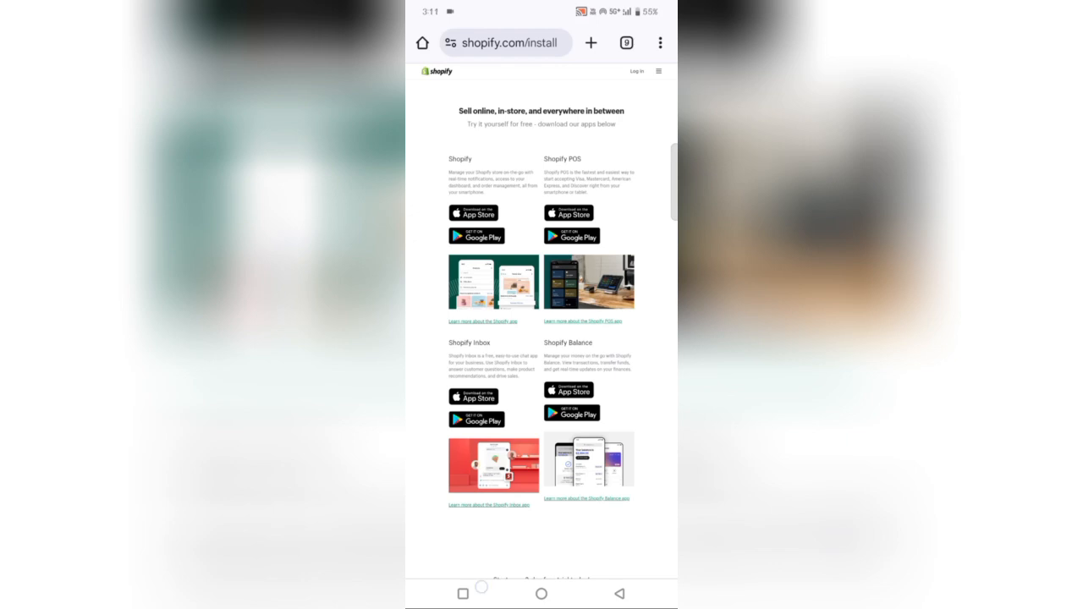
# Switch back to Shopify via recents and expand the Order hardware accessories step.
pyautogui.click(463, 593)
pyautogui.click(593, 389)
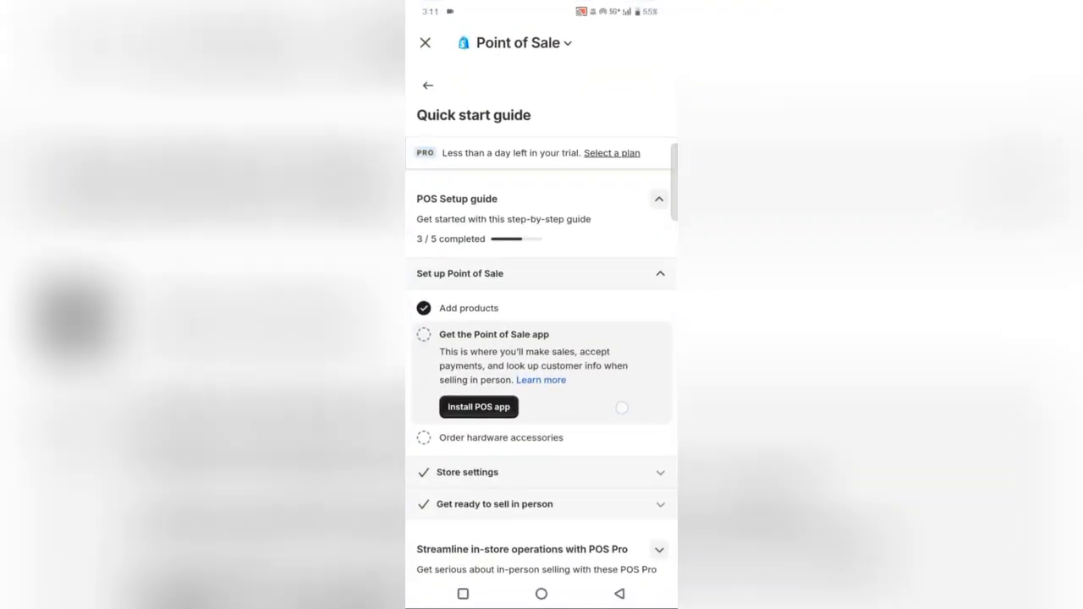
pyautogui.click(503, 437)
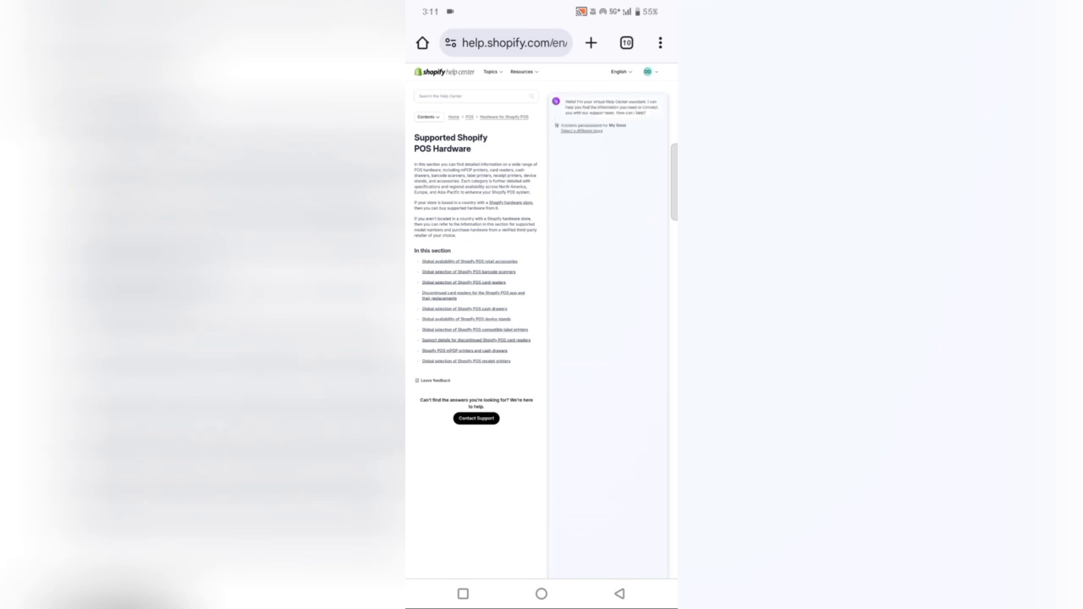
# Return to the guide and re-expand Store settings, Get ready to sell in person and Set up Point of Sale.
pyautogui.click(620, 593)
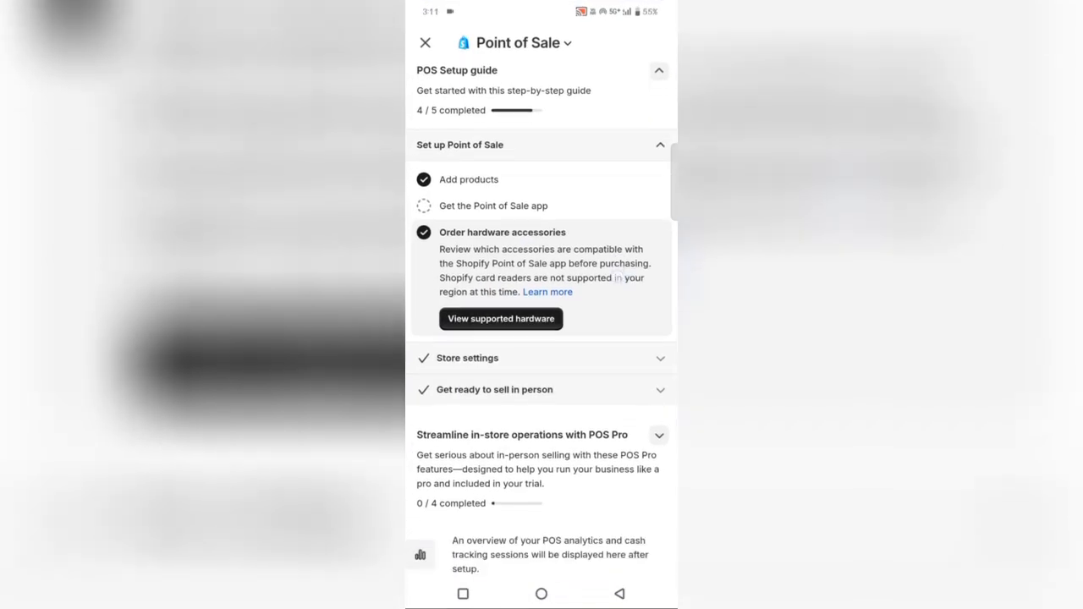
pyautogui.click(542, 358)
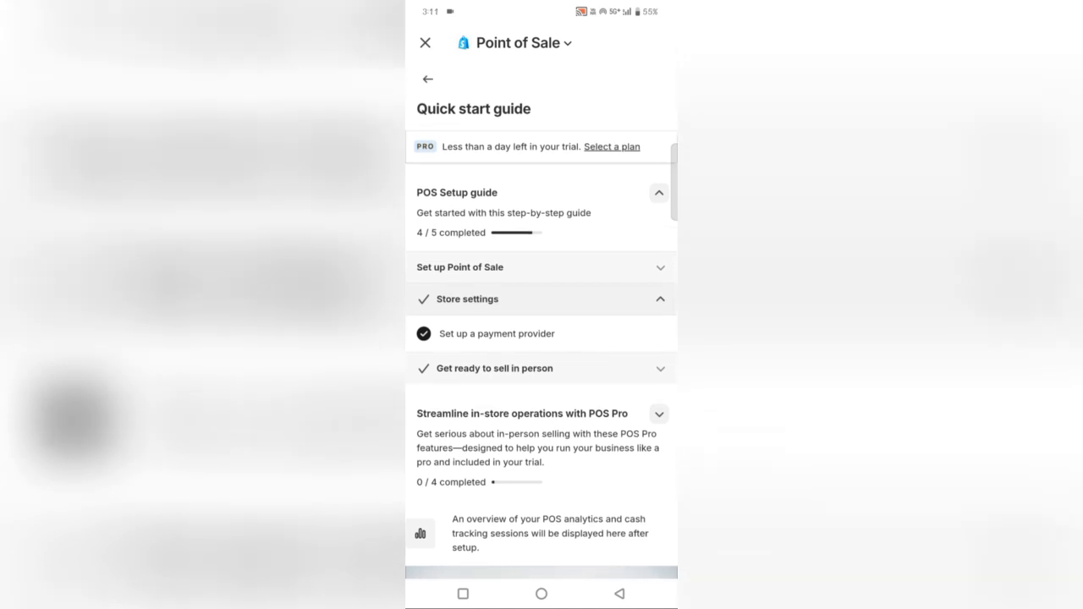
pyautogui.click(591, 376)
pyautogui.click(599, 271)
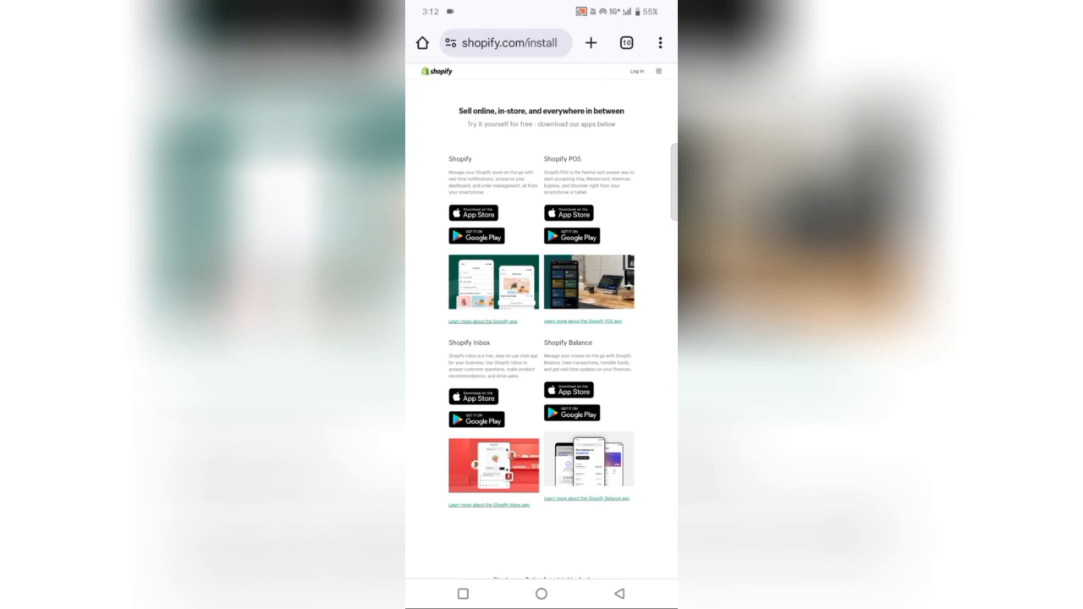
# Follow the Google Play badge to the Shopify listing and reopen the installed app.
pyautogui.click(499, 236)
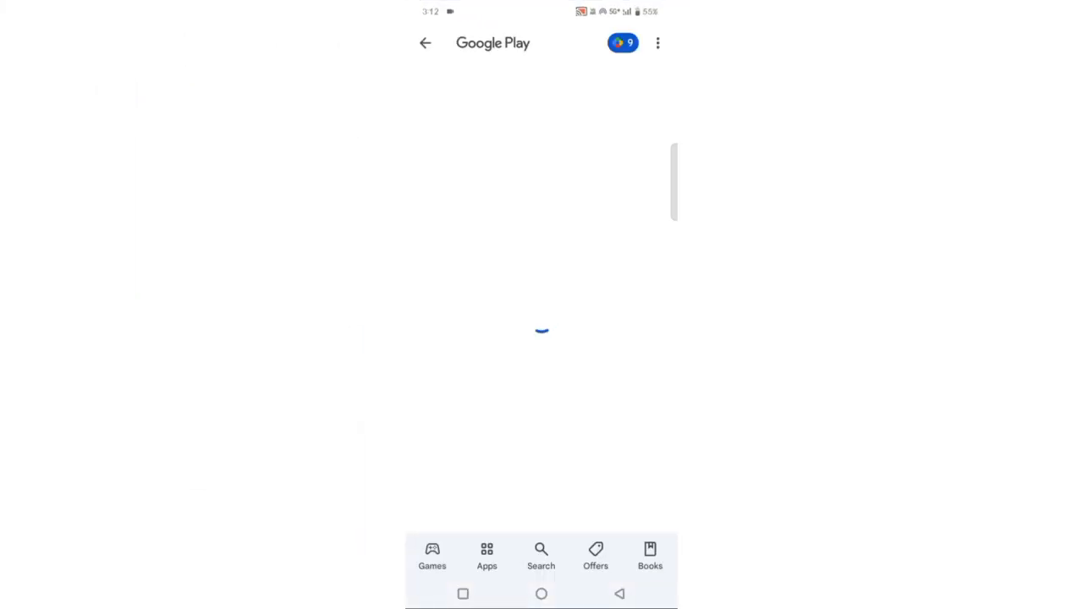
pyautogui.click(636, 161)
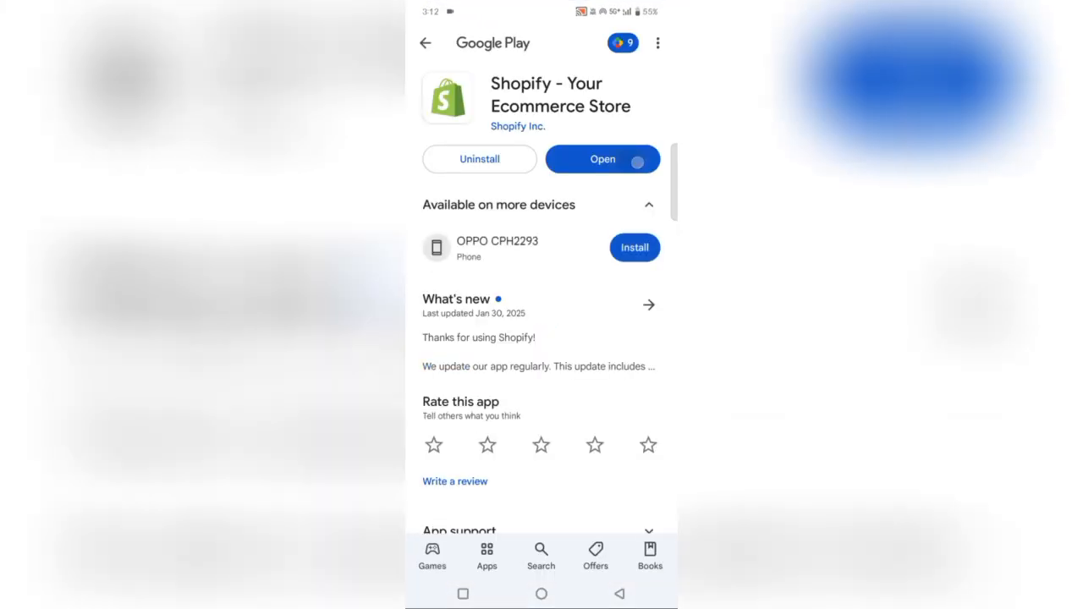